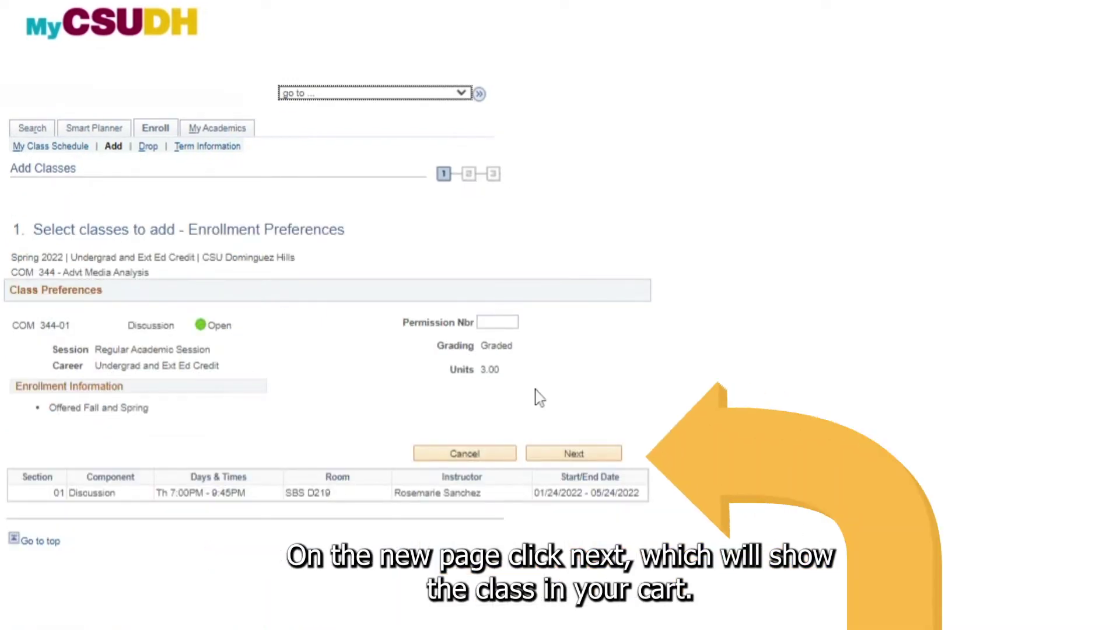
- Add COM 344-01 (Thursday evening, R. Sanchez, 3 units) to the Spring 2022 cart
click(558, 455)
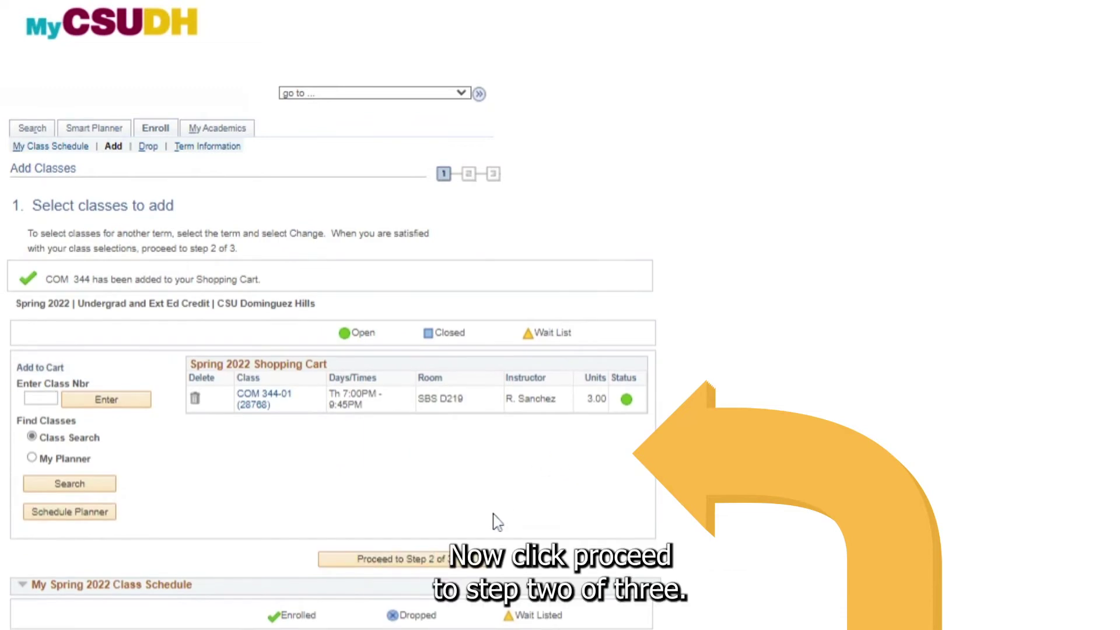
- Confirm the cart and finish enrolling in COM 344-01 for Spring 2022
click(466, 573)
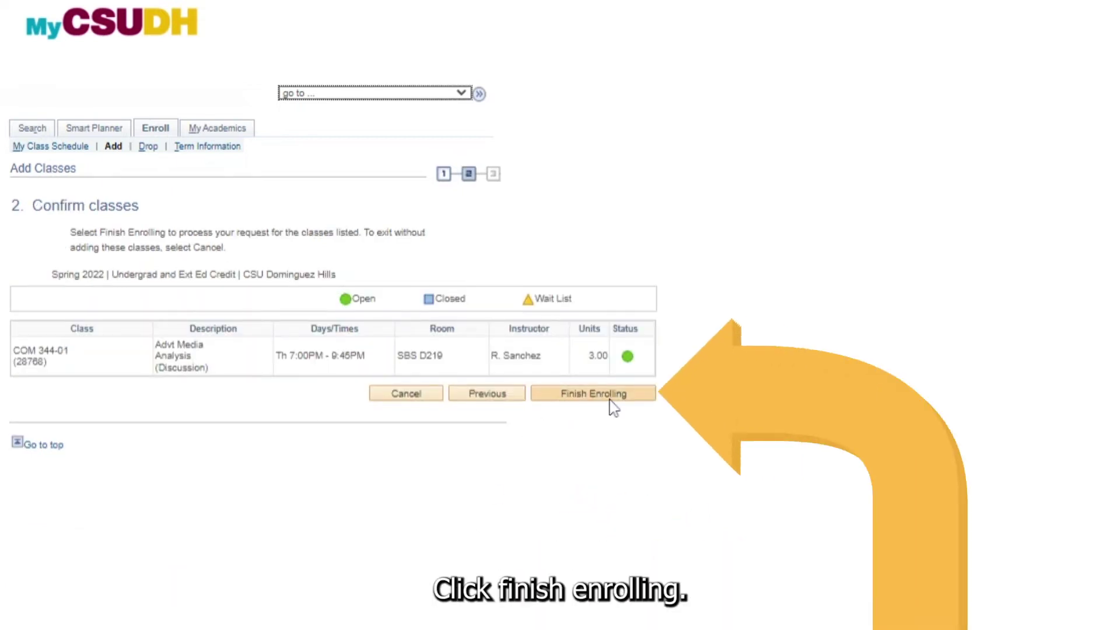
click(647, 402)
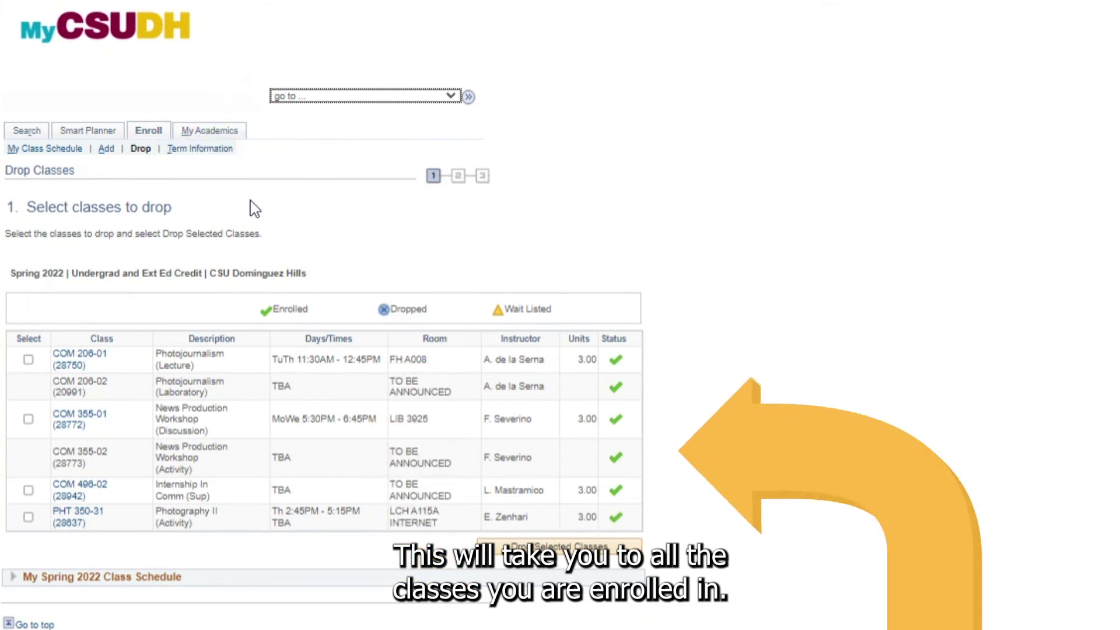
- Mark COM 355-01 News Production Workshop for dropping and continue to the drop confirmation
click(28, 421)
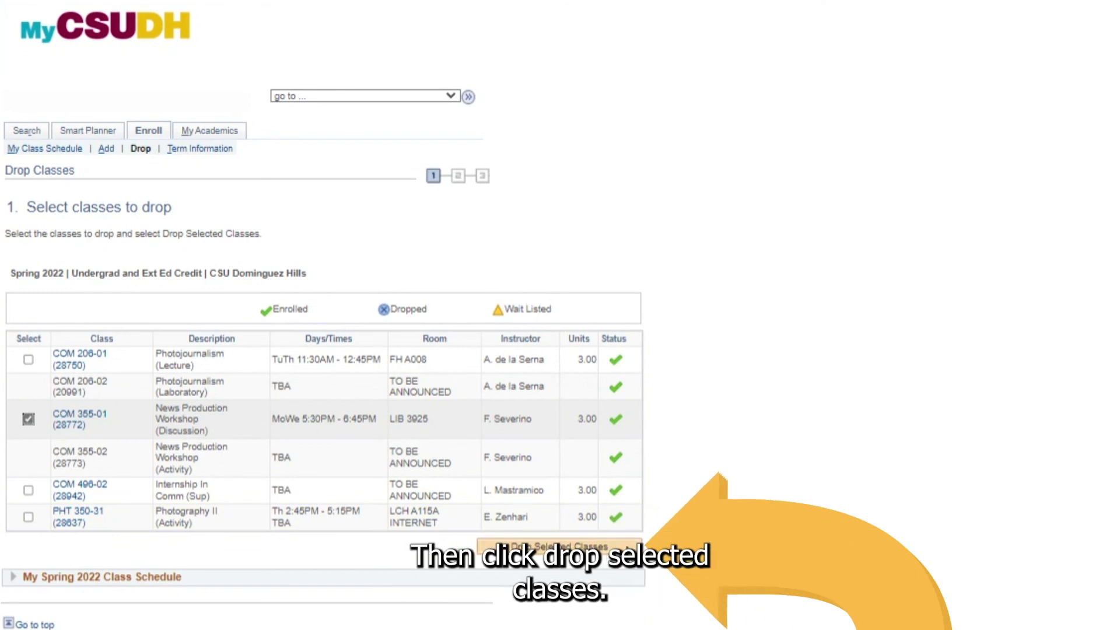
click(618, 545)
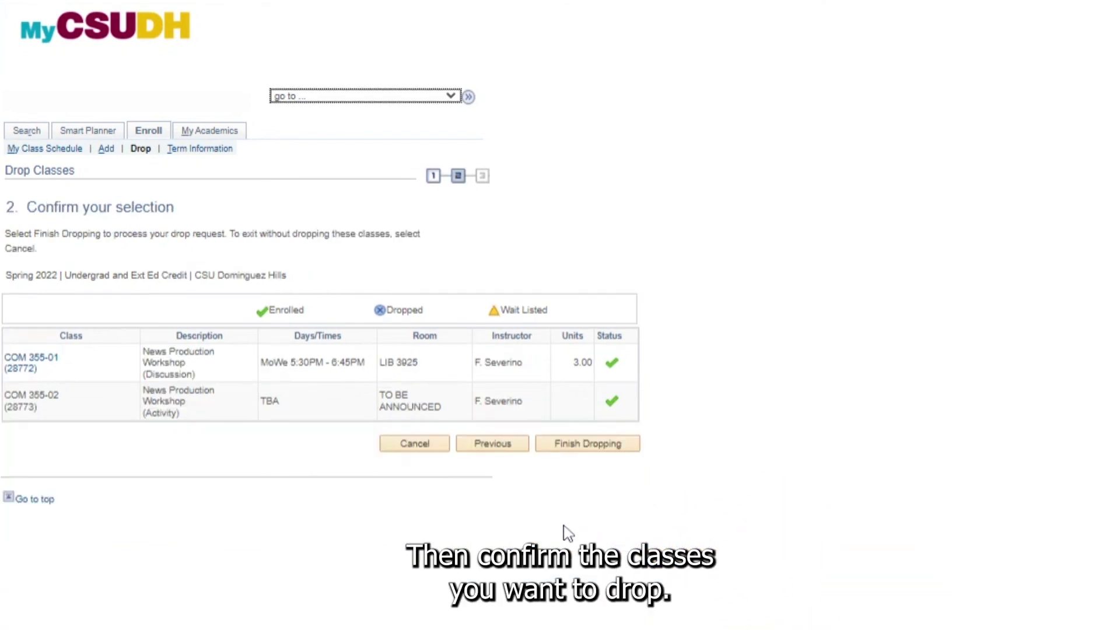